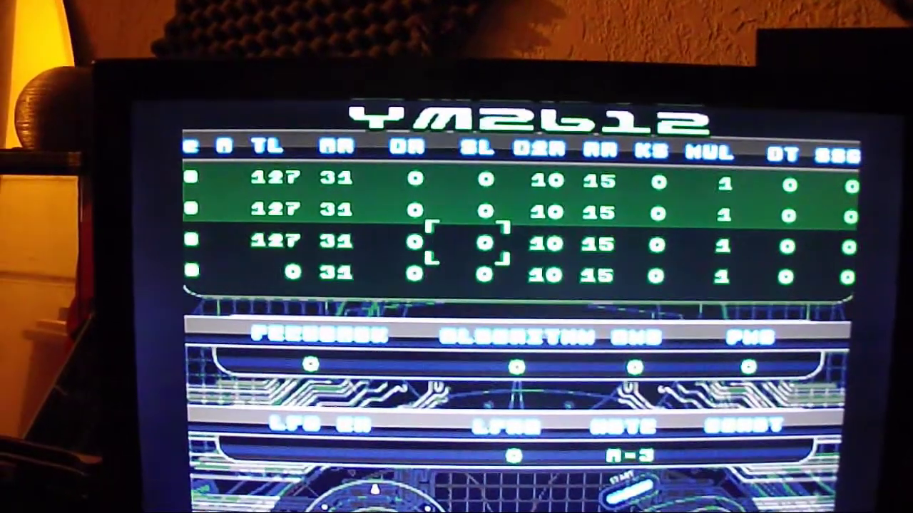
key("Right")
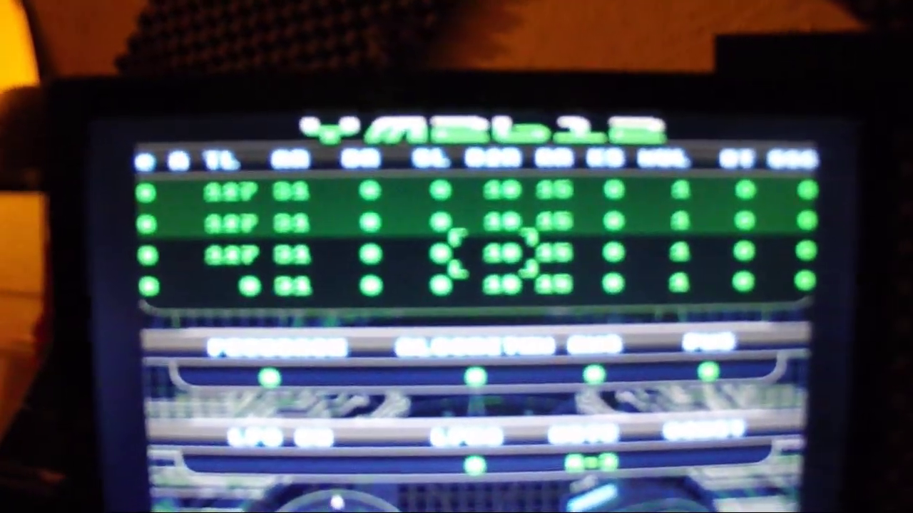
key("Left")
key("Up")
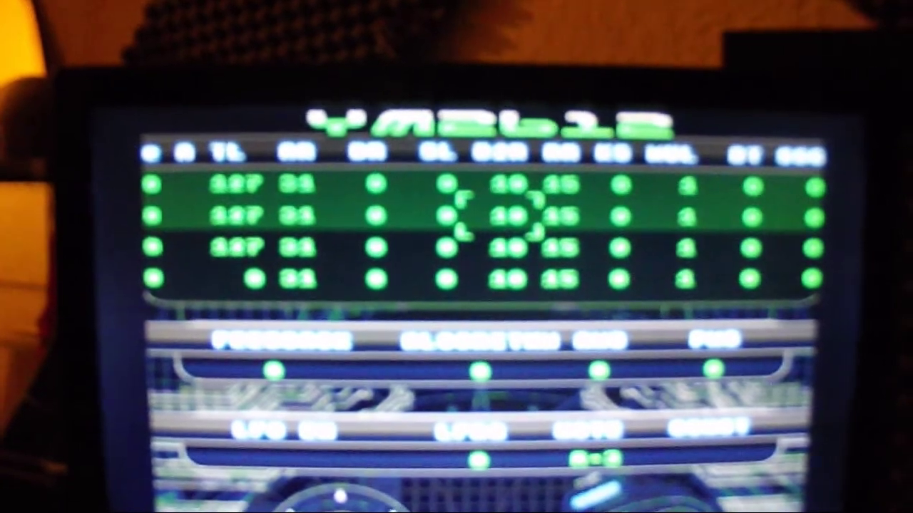
key("Down")
key("Left")
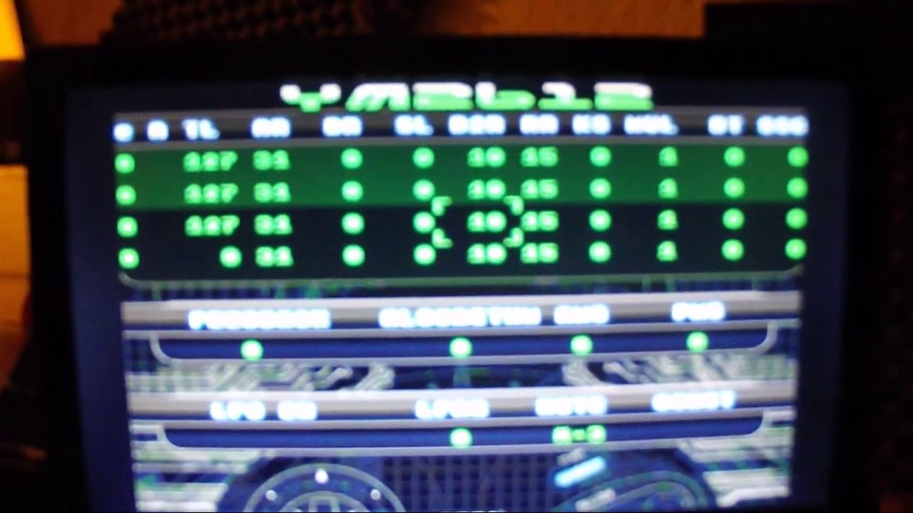